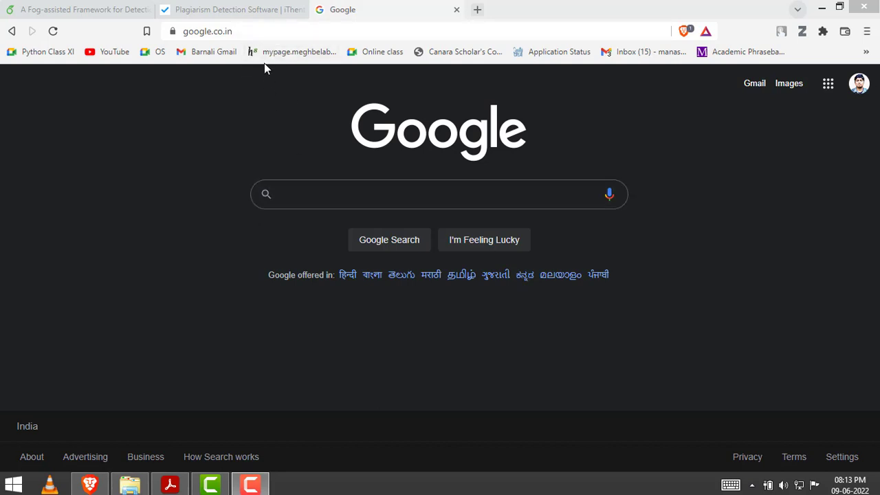
Search Google for 'ithenticate' and open the official ithenticate.com home page.
click(301, 193)
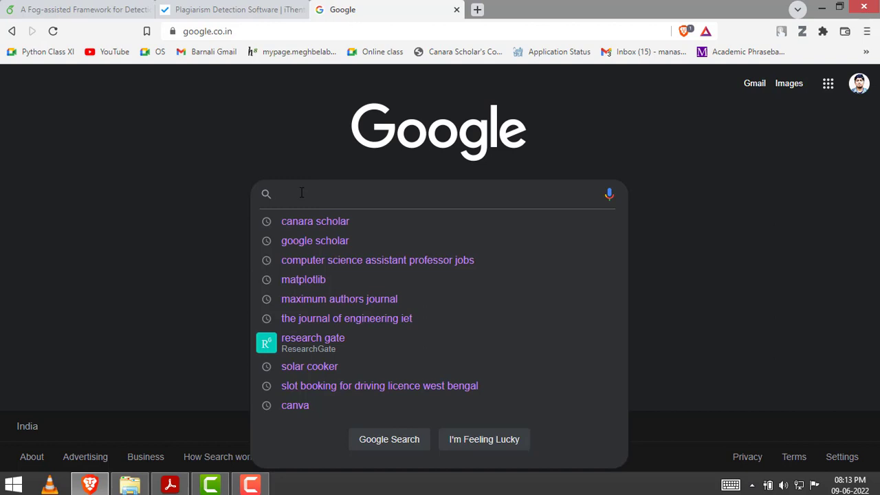
text(i)
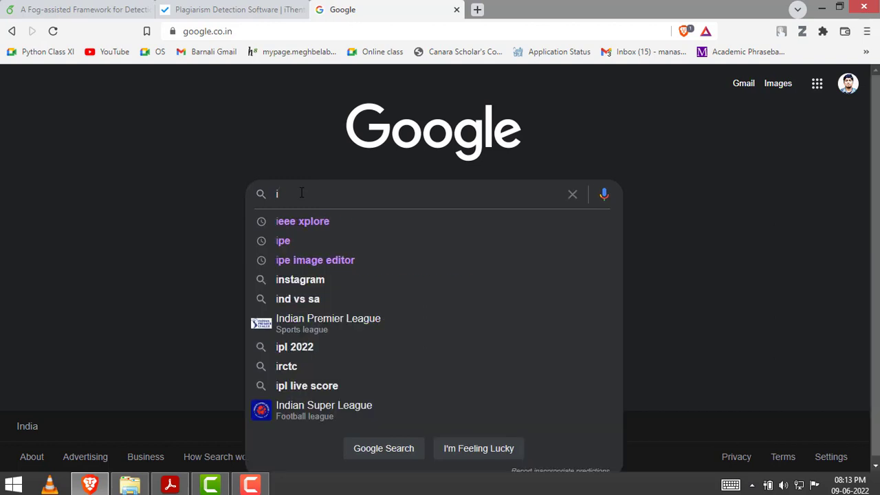
text(hinti)
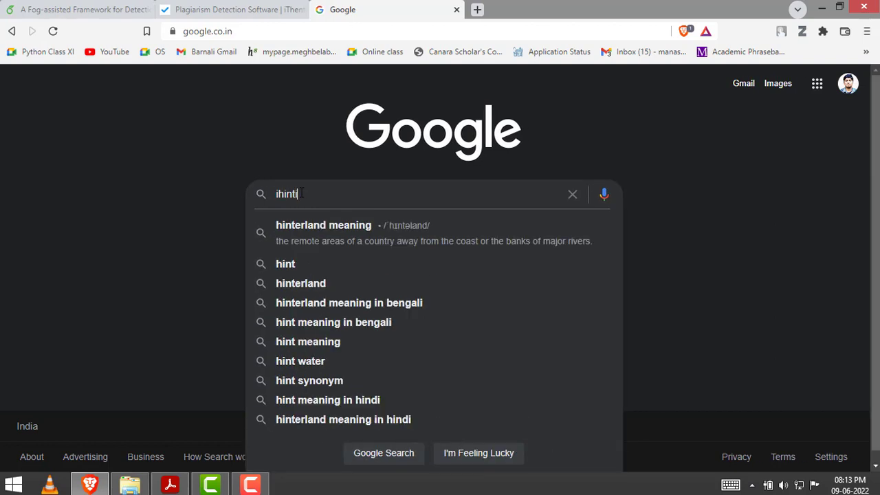
text(ca)
key(BackSpace)
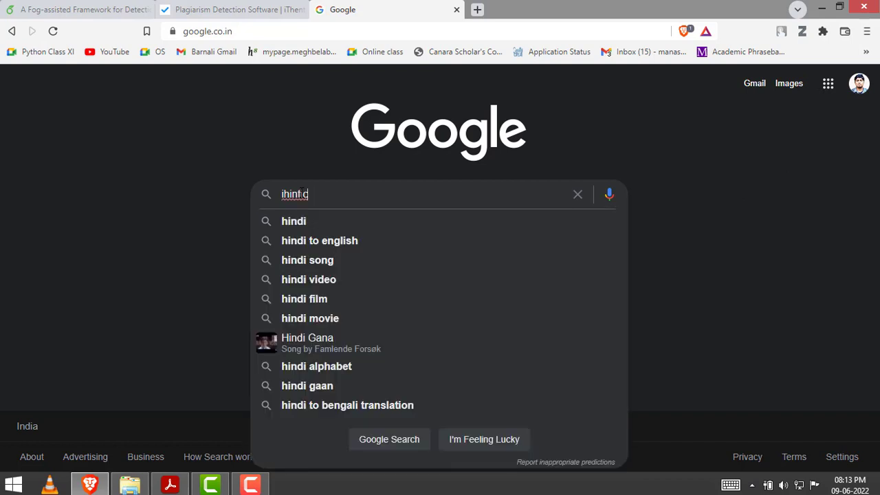
text(ate)
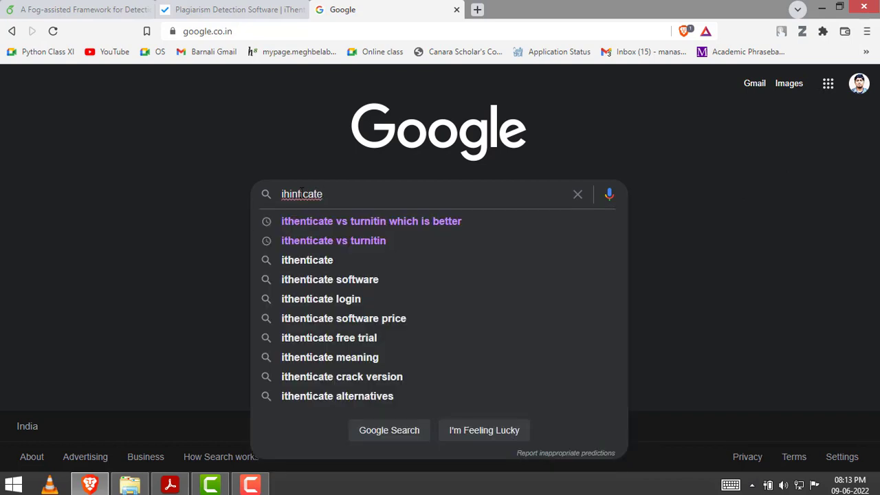
click(314, 258)
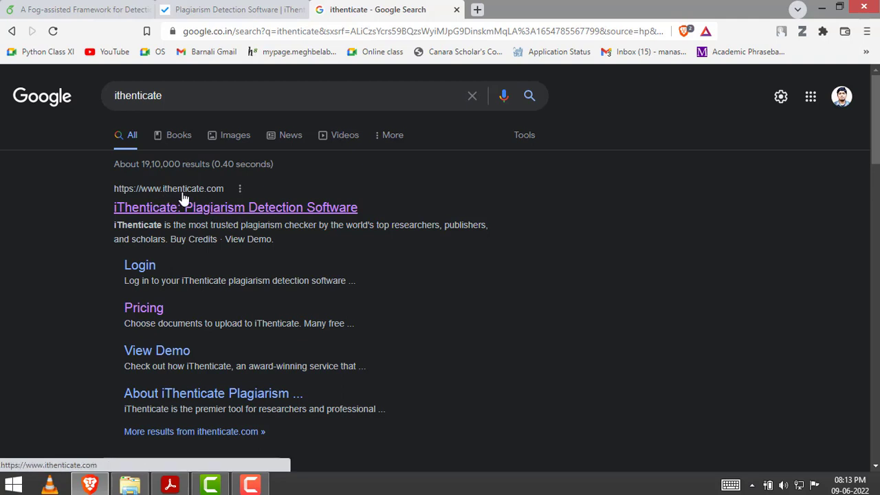
click(220, 208)
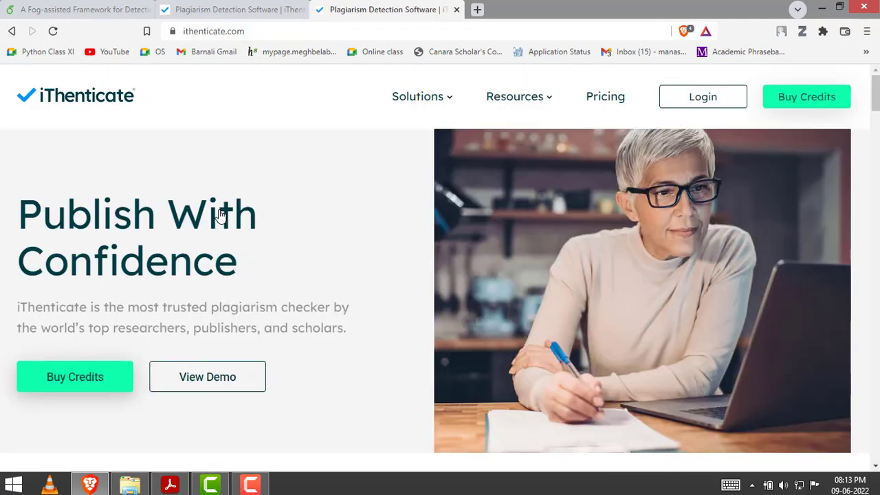
Log in to iThenticate with the saved account email and password.
click(706, 107)
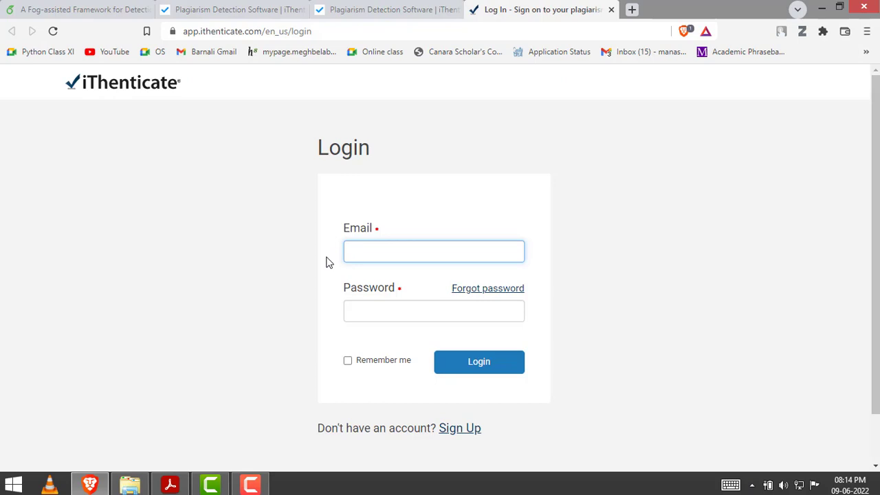
key(Down)
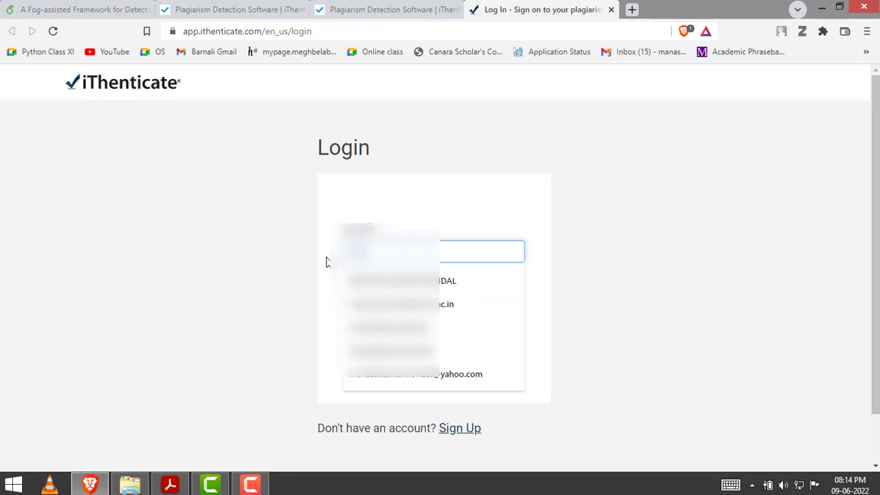
key(Down)
key(Down)
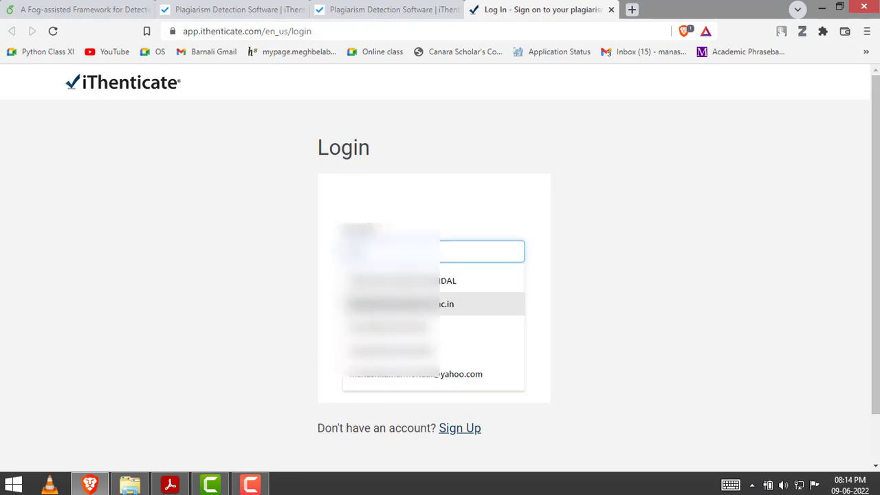
key(Return)
click(481, 311)
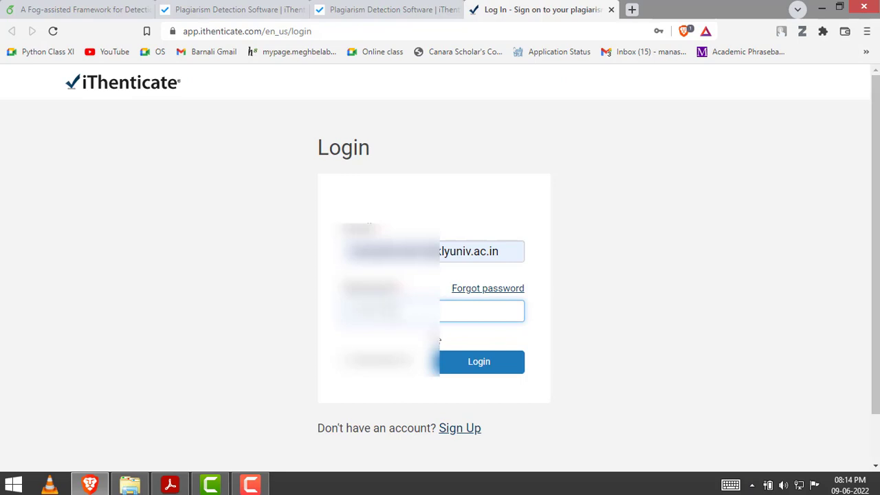
click(483, 369)
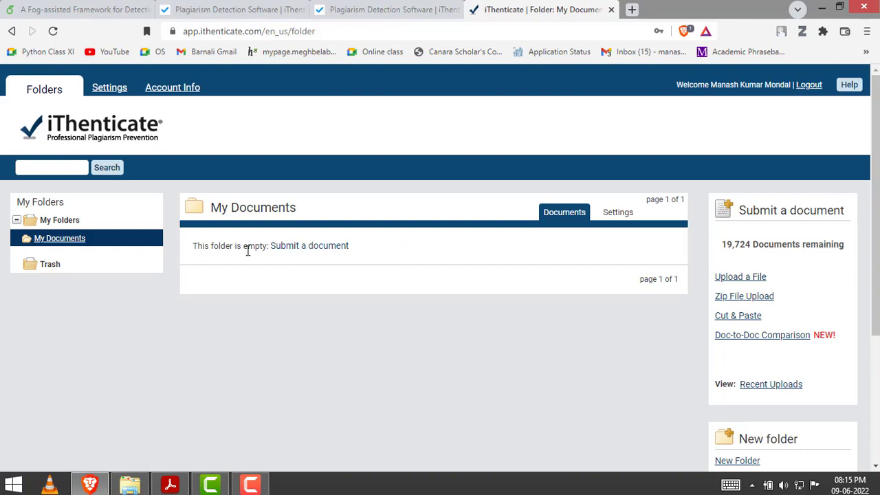
Open the upload form and enter the author's first name with correct capitalisation.
click(307, 247)
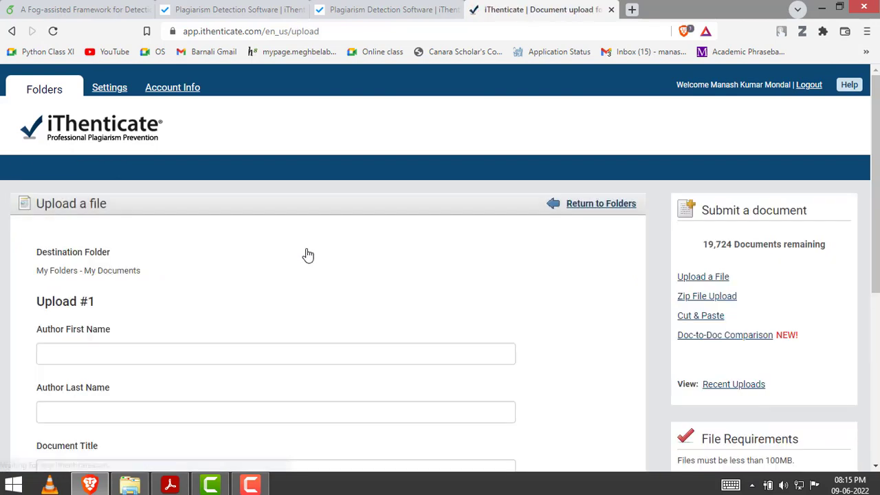
scroll(873, 178, down, 1)
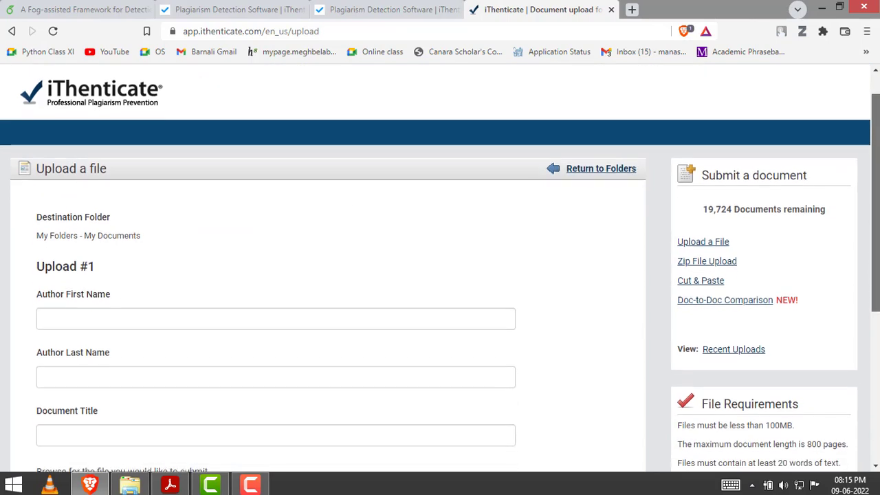
scroll(873, 179, down, 1)
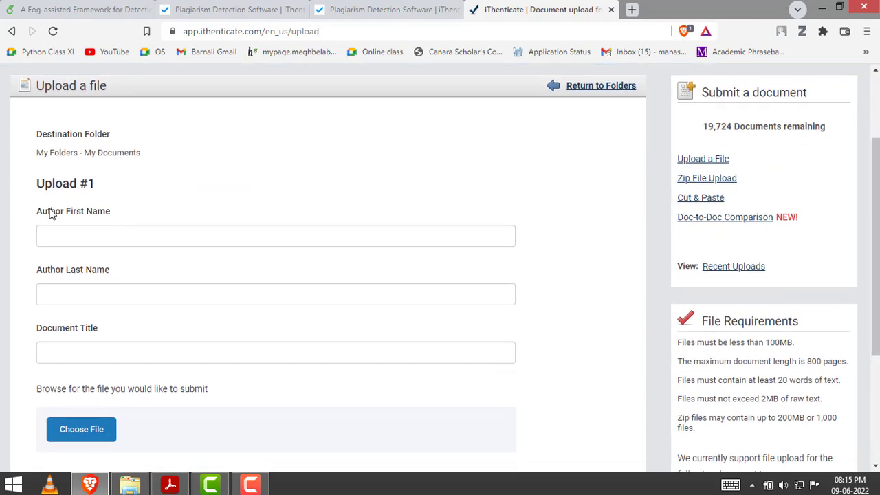
click(74, 232)
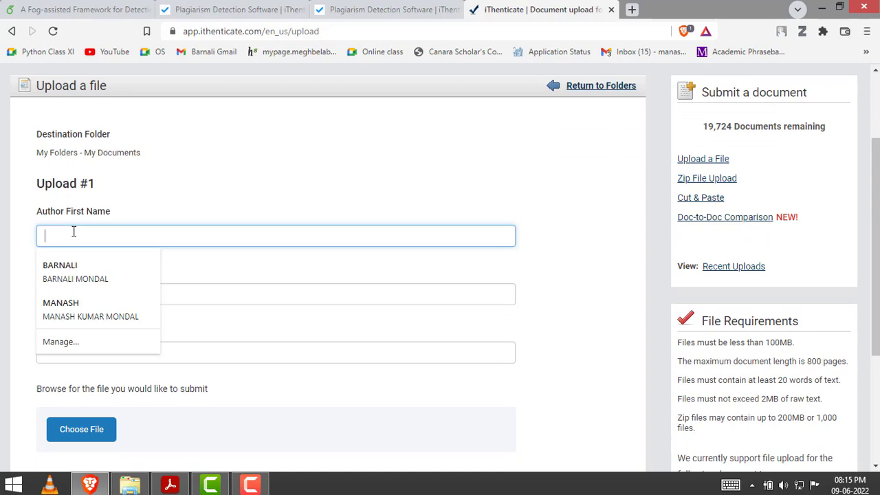
text(Manash)
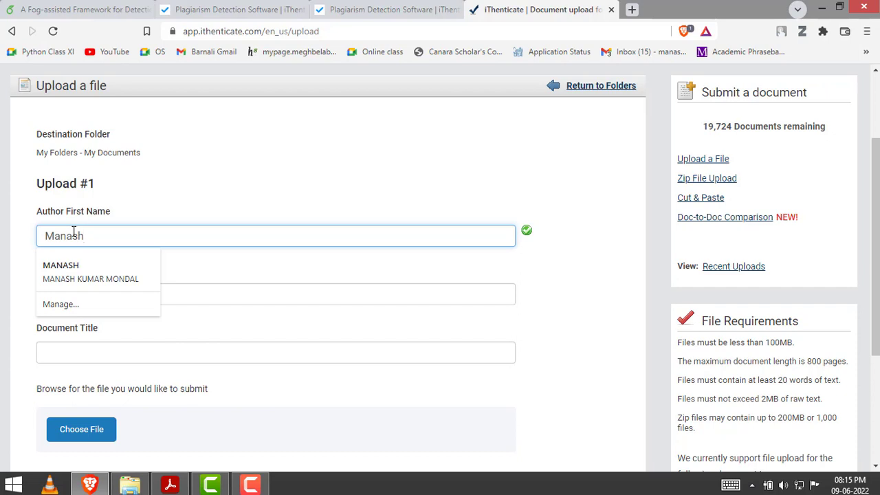
text( kumar)
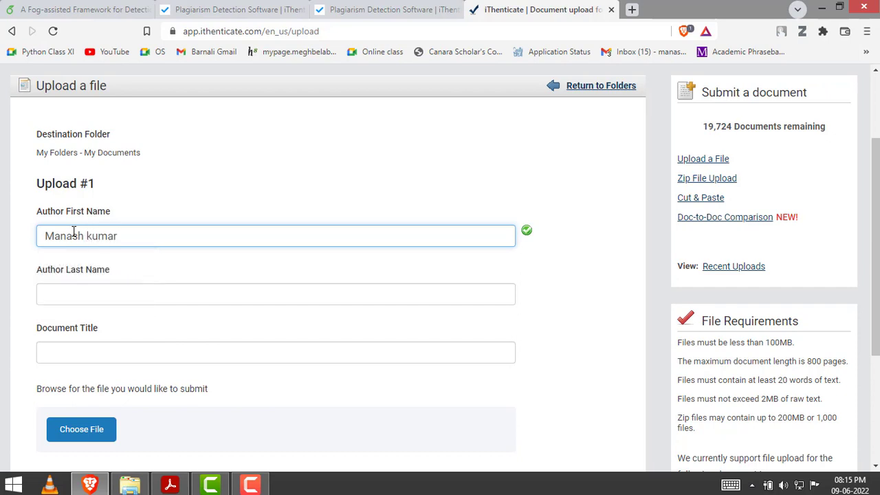
key(BackSpace)
key(BackSpace)
key(BackSpace)
key(BackSpace)
key(BackSpace)
key(BackSpace)
text(kumar)
click(87, 235)
key(Delete)
text(K)
key(Delete)
text(K)
Enter the author's last name in the Author Last Name field.
click(71, 287)
text(Mondal)
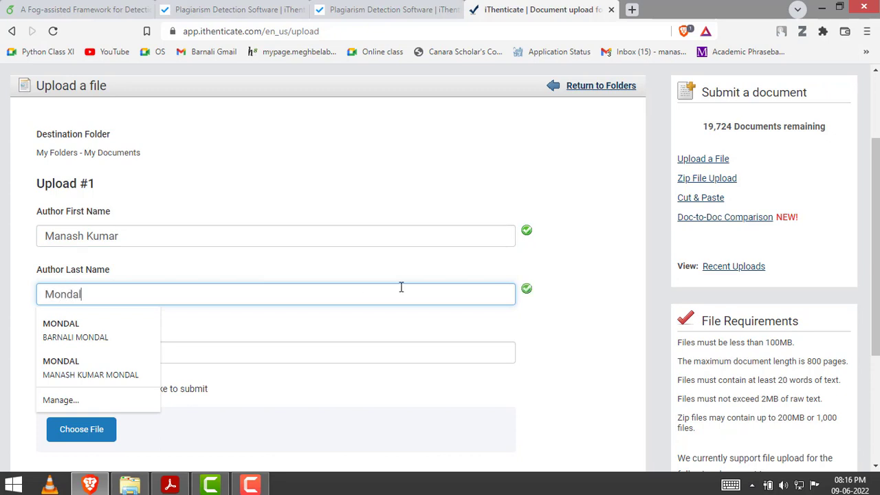
click(322, 327)
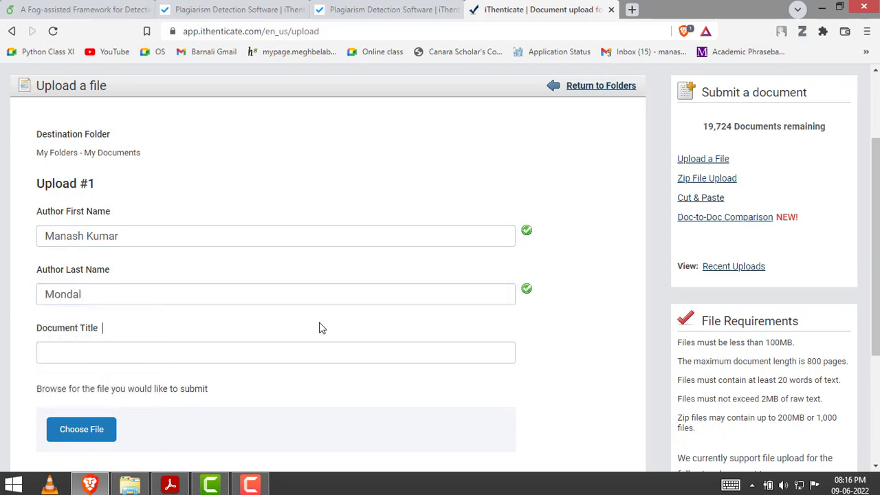
click(56, 353)
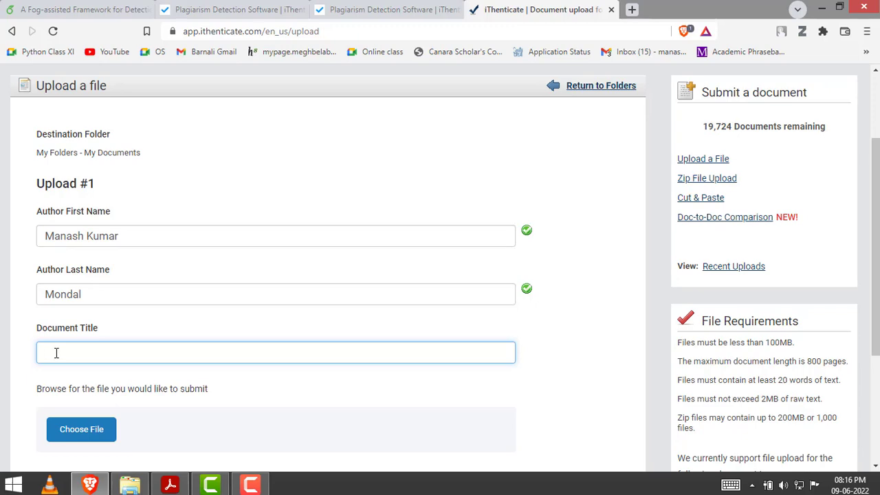
Copy the paper's title from the PDF in Acrobat and paste it into Document Title.
click(172, 485)
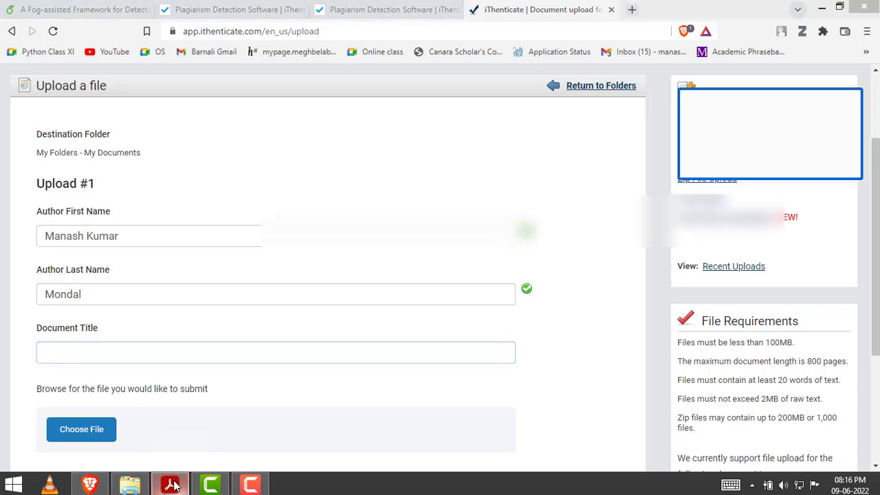
drag(278, 214, 556, 249)
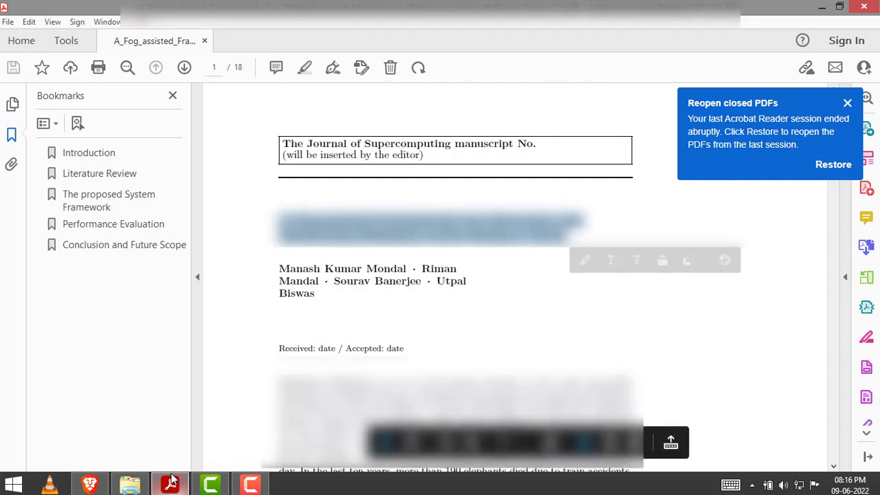
mouse_move(172, 486)
mouse_move(218, 486)
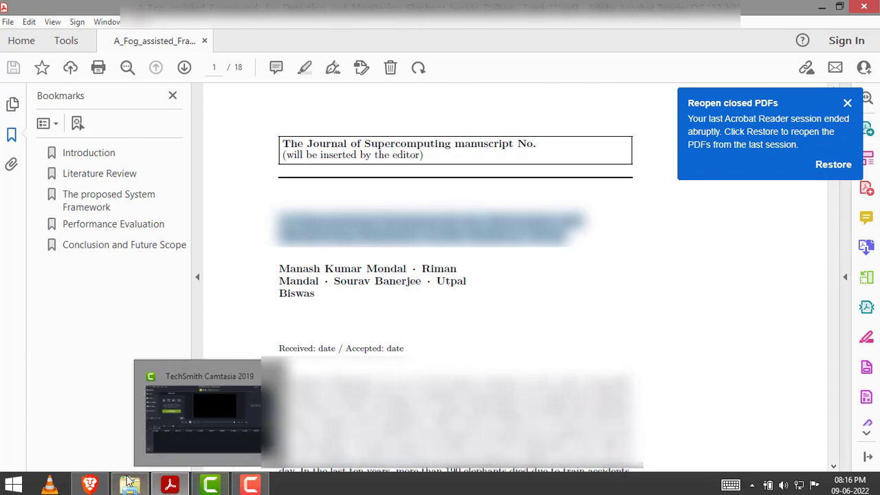
click(99, 485)
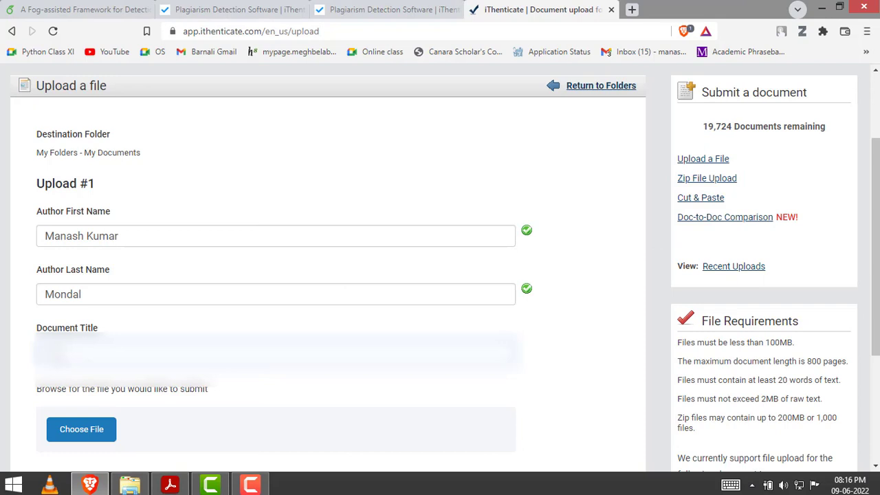
key(ctrl+v)
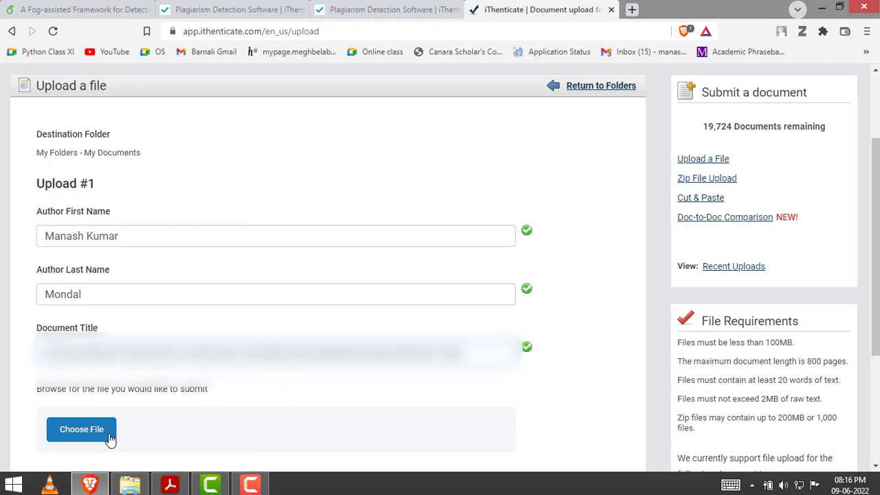
Attach A_Fog_assisted_Framework_for_Detection_and_Monitoring_Elephant_beside_Railway_Track (1) from Downloads.
click(88, 436)
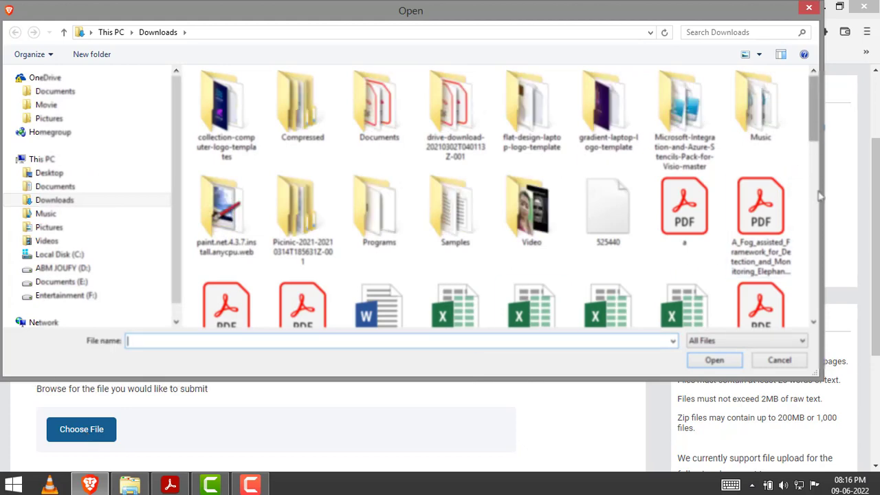
drag(822, 196, 861, 183)
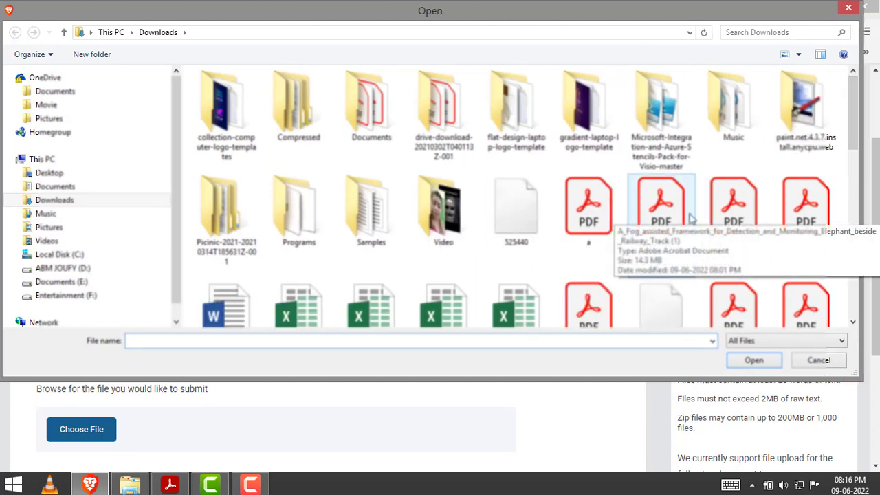
click(798, 55)
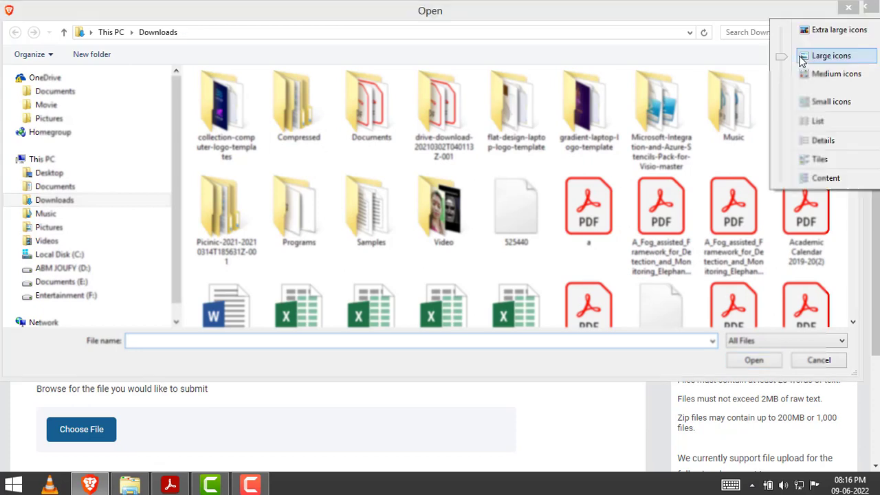
click(814, 121)
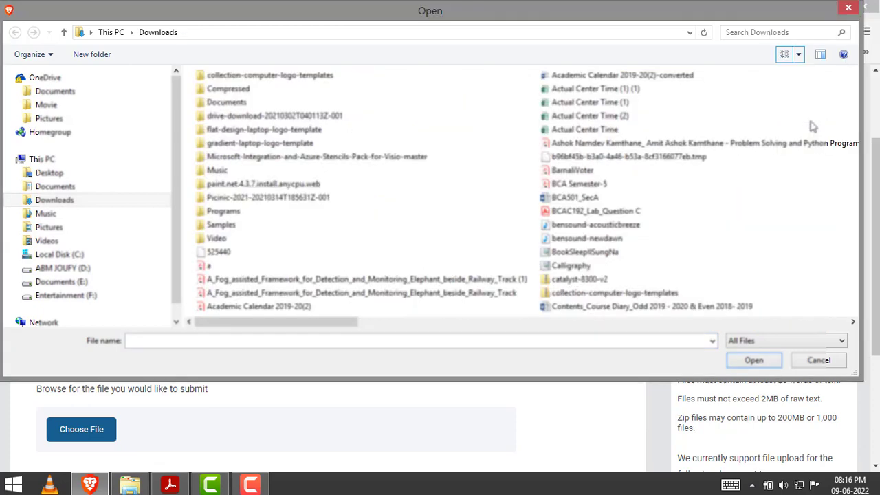
click(336, 280)
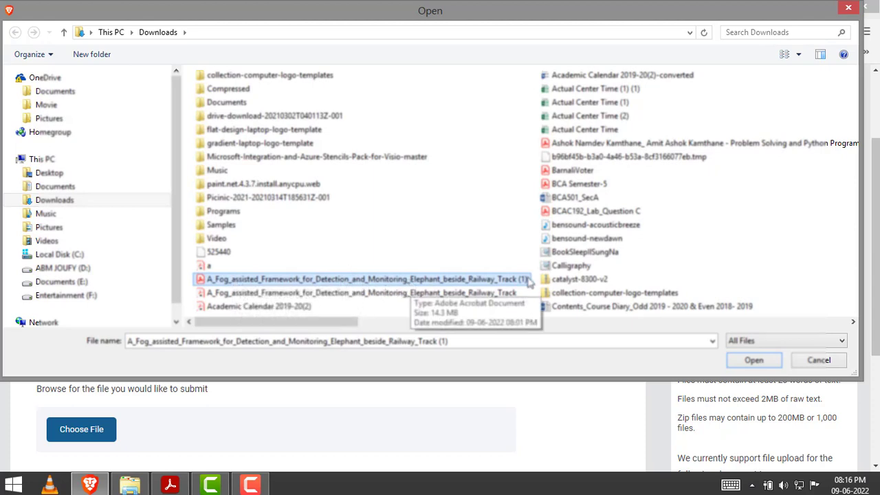
click(753, 360)
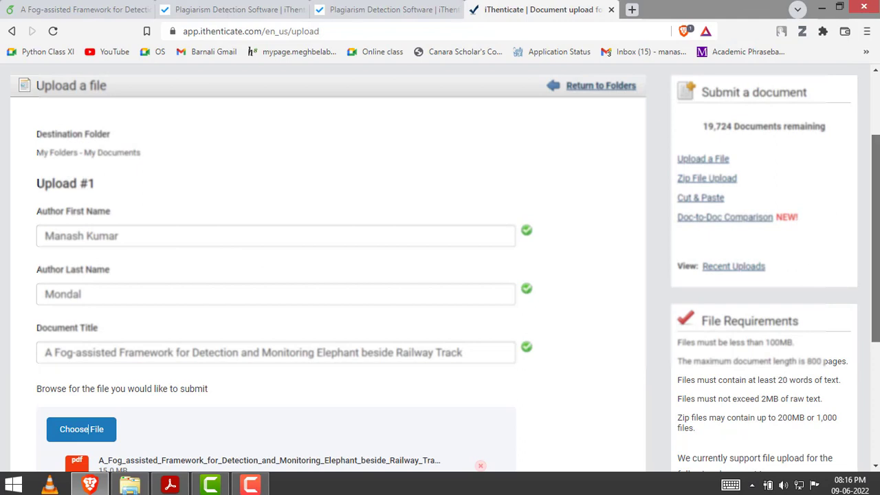
Scroll to the bottom of the form and submit the document for upload.
scroll(481, 344, down, 2)
scroll(687, 309, down, 1)
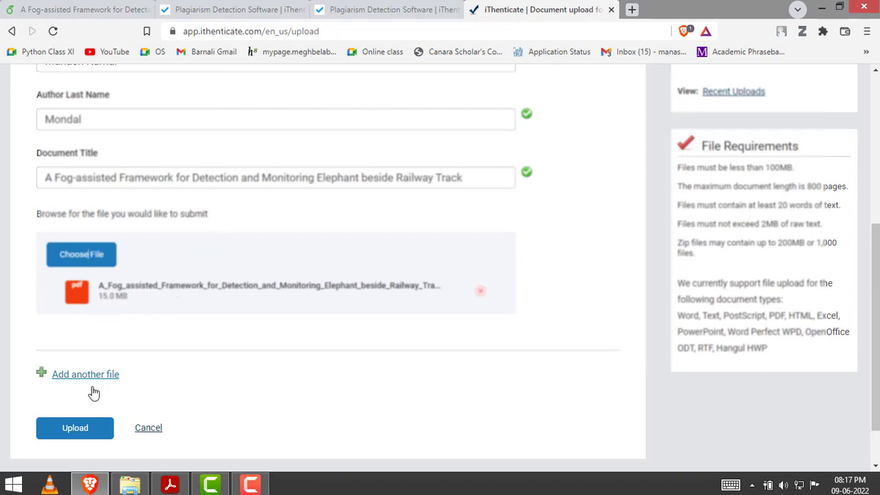
click(77, 430)
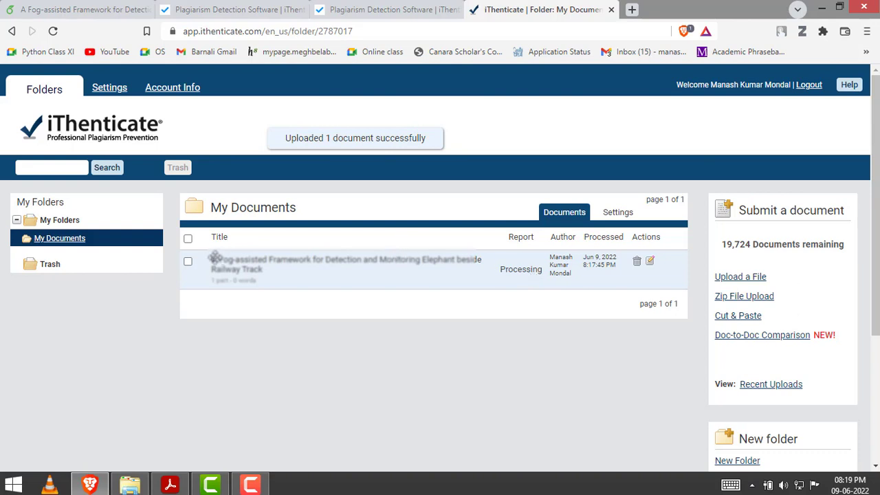
Tick the uploaded Fog-assisted Framework paper in My Documents.
click(188, 263)
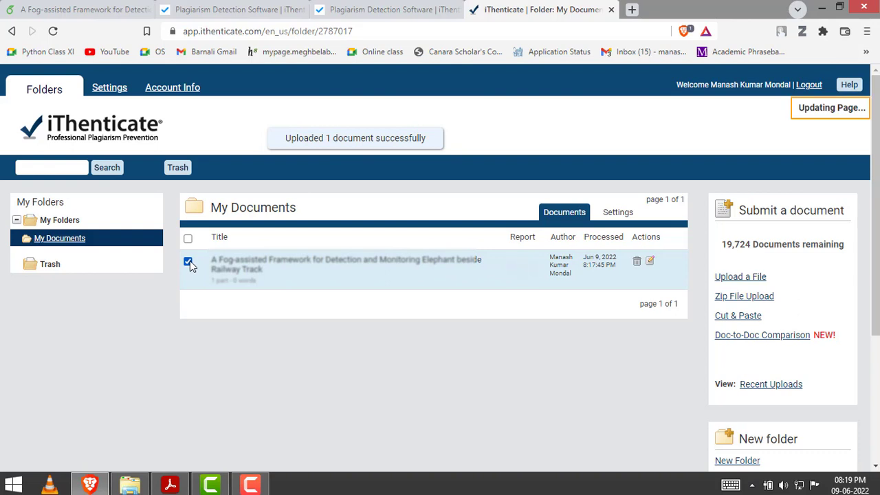
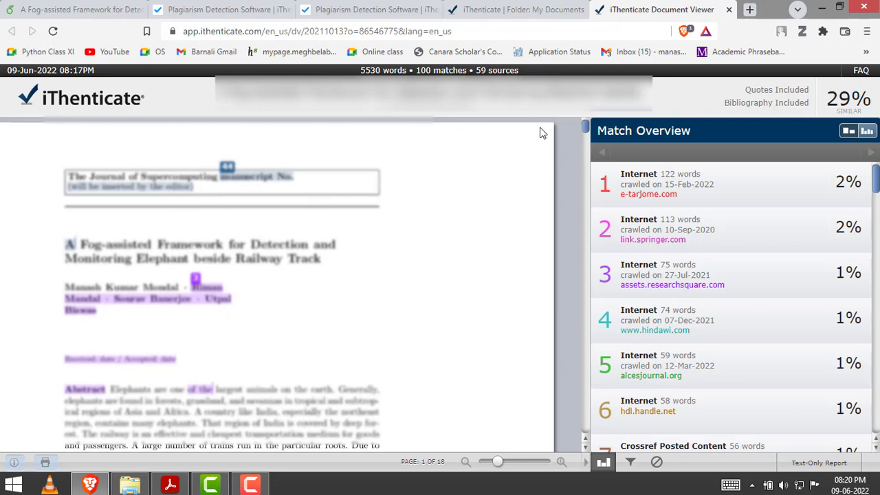
scroll(585, 134, down, 5)
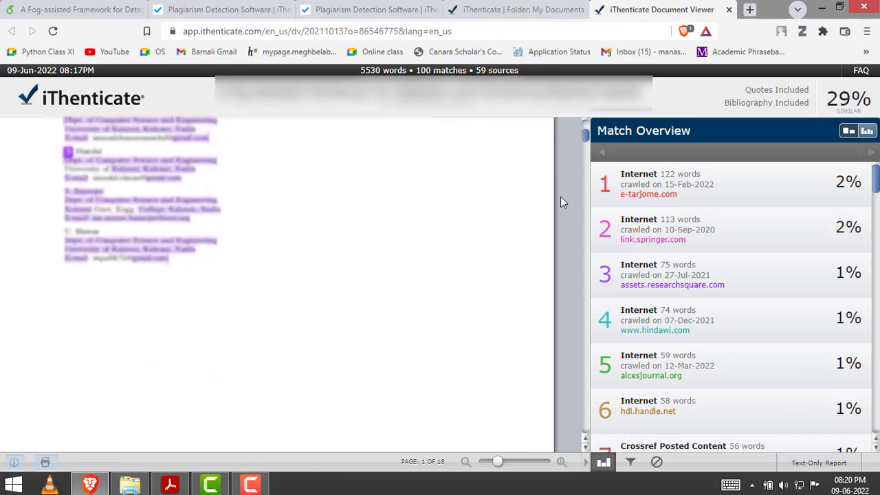
scroll(585, 141, down, 5)
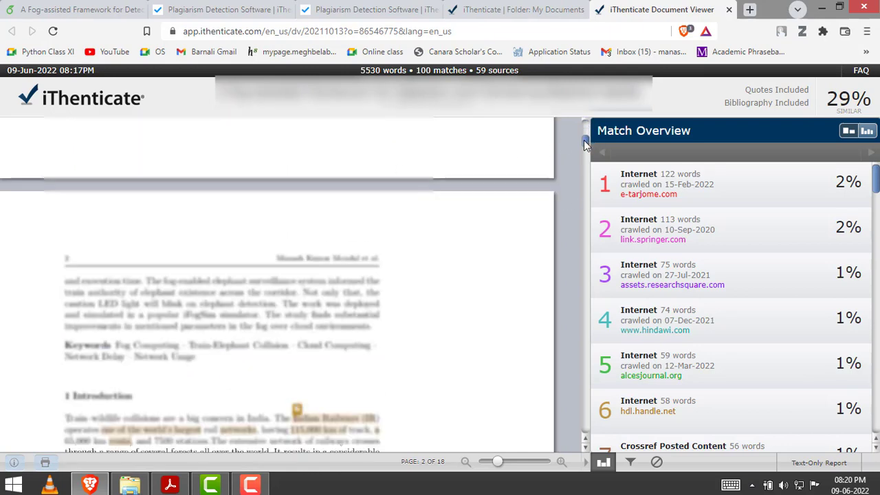
scroll(581, 157, down, 3)
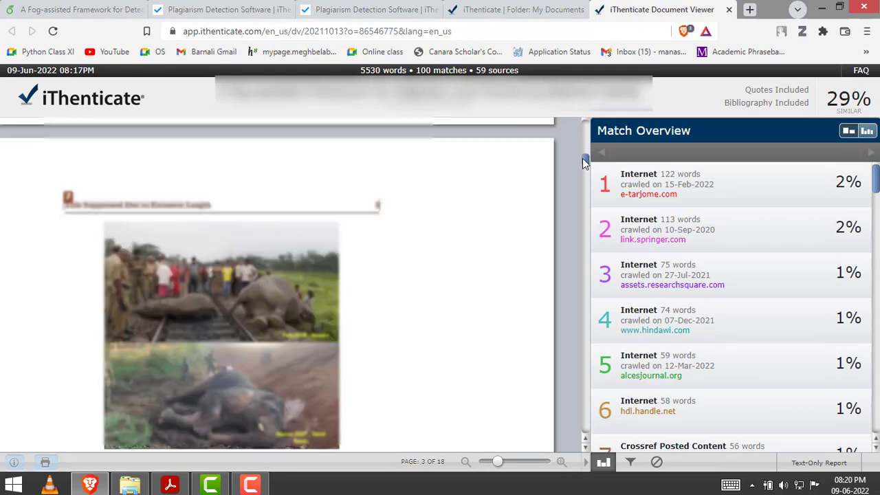
drag(582, 161, 585, 198)
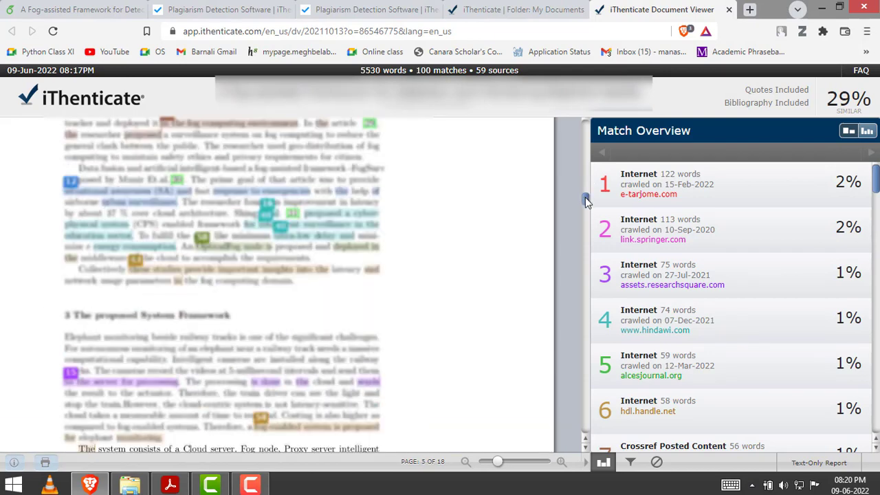
drag(585, 199, 587, 122)
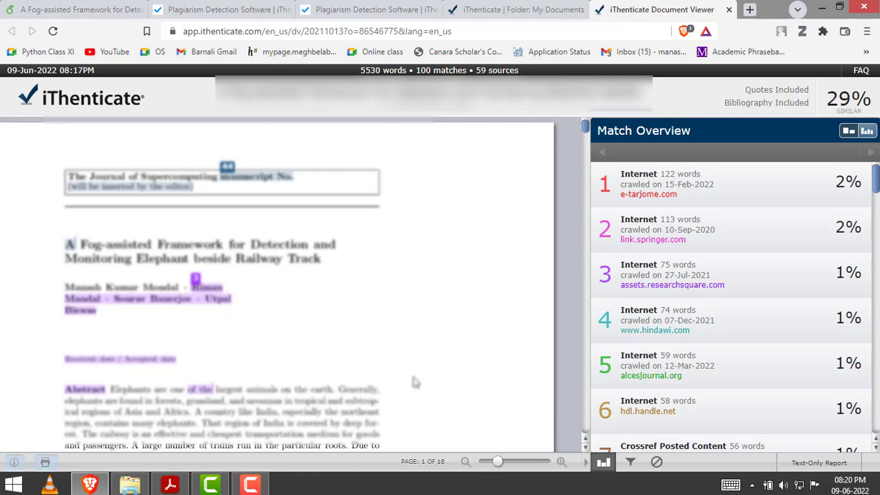
Apply the Exclude Bibliography and Exclude Quotes filters, cutting similarity from 29% to 16%.
click(631, 463)
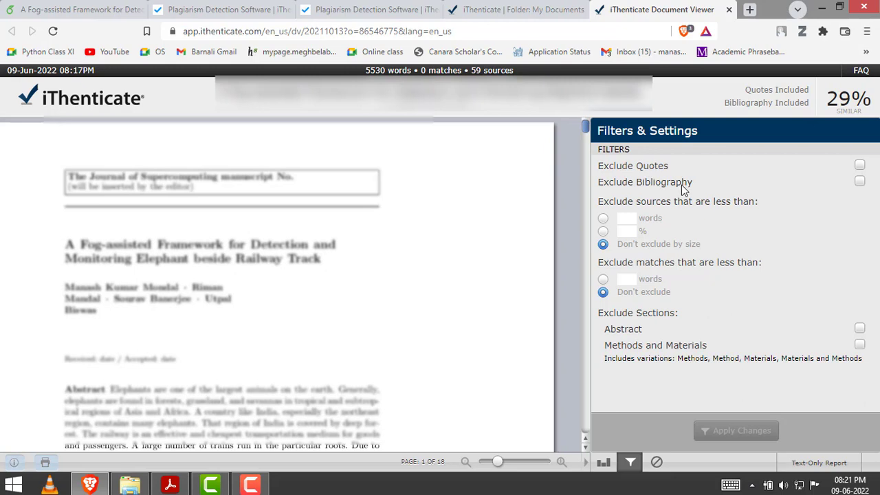
click(860, 182)
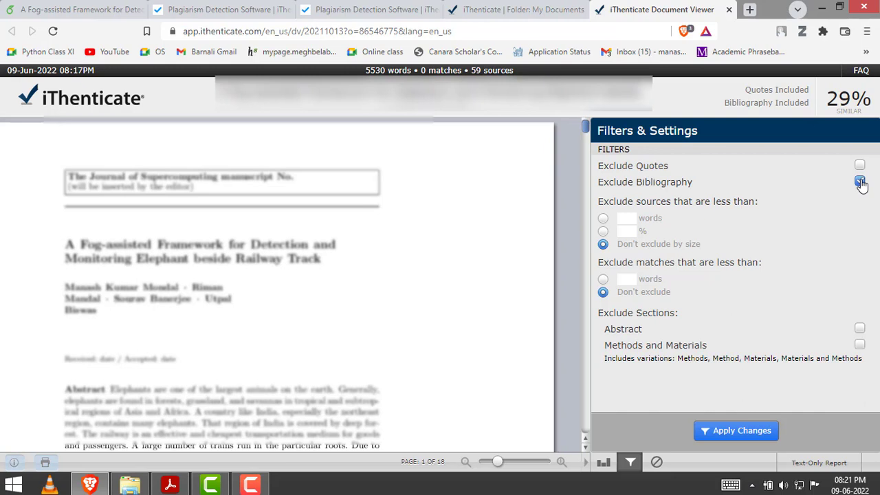
click(860, 166)
click(743, 431)
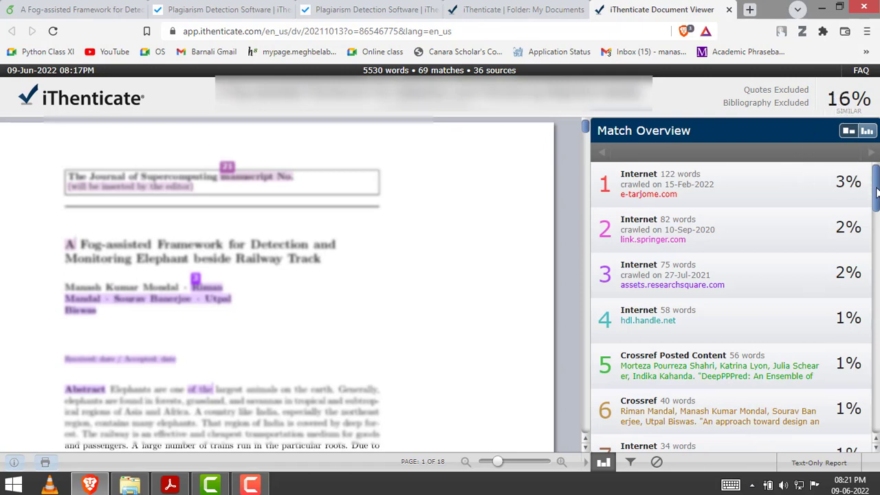
scroll(876, 195, down, 5)
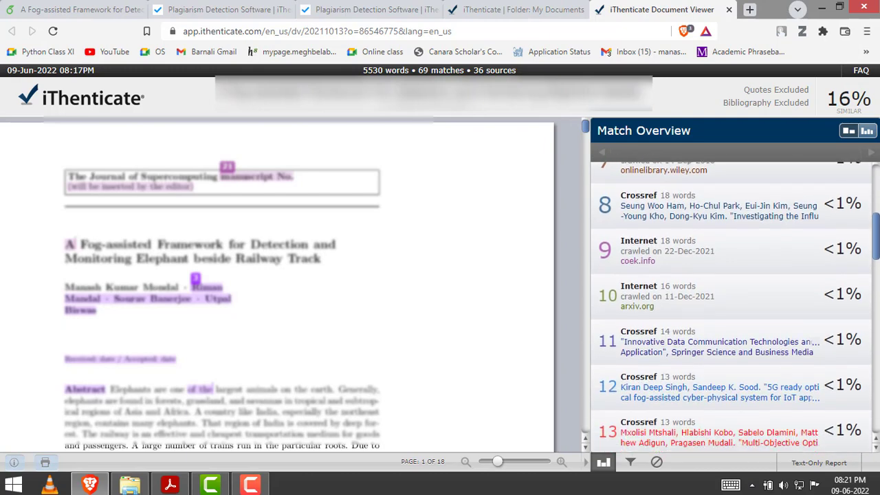
scroll(732, 306, down, 3)
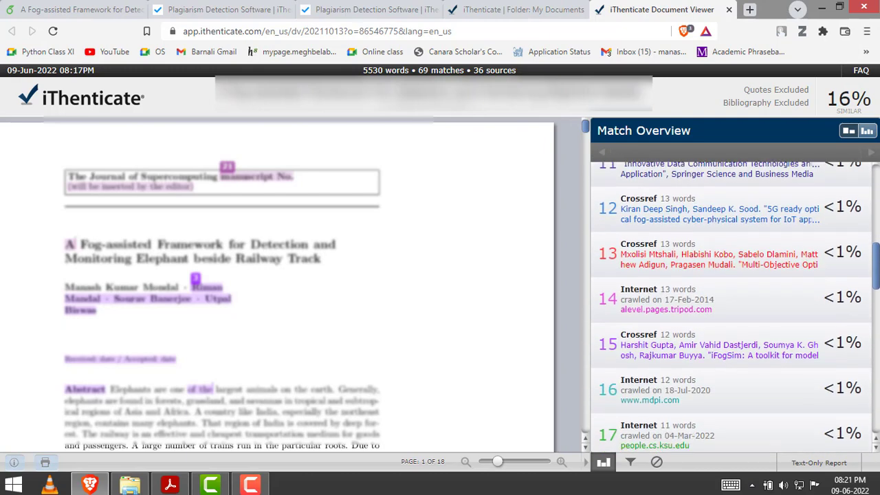
scroll(732, 306, down, 1)
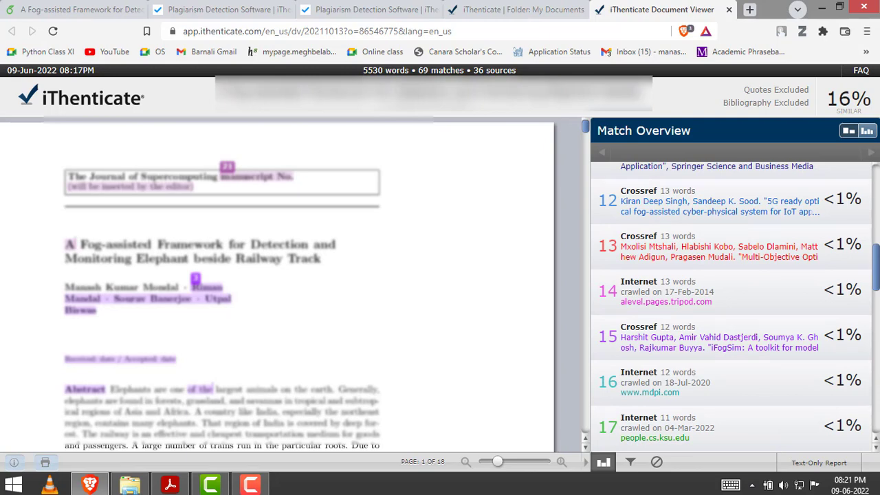
scroll(877, 258, down, 2)
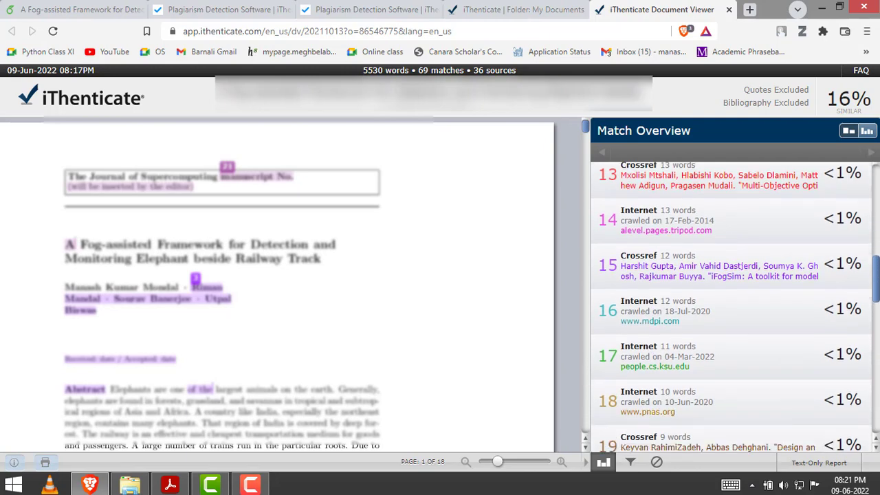
drag(876, 260, 877, 344)
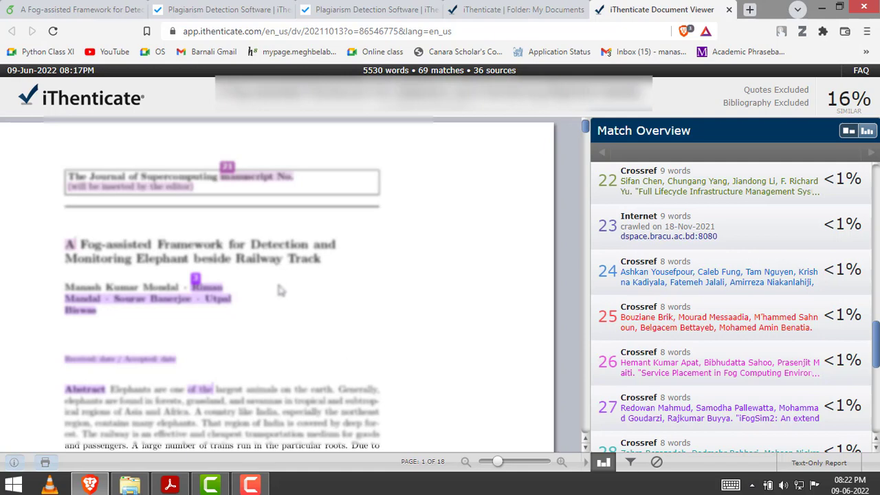
Download the 16% report as A_Fog_assisted_Framework_for_Detection_and_Monitor.pdf and return to My Documents.
click(47, 465)
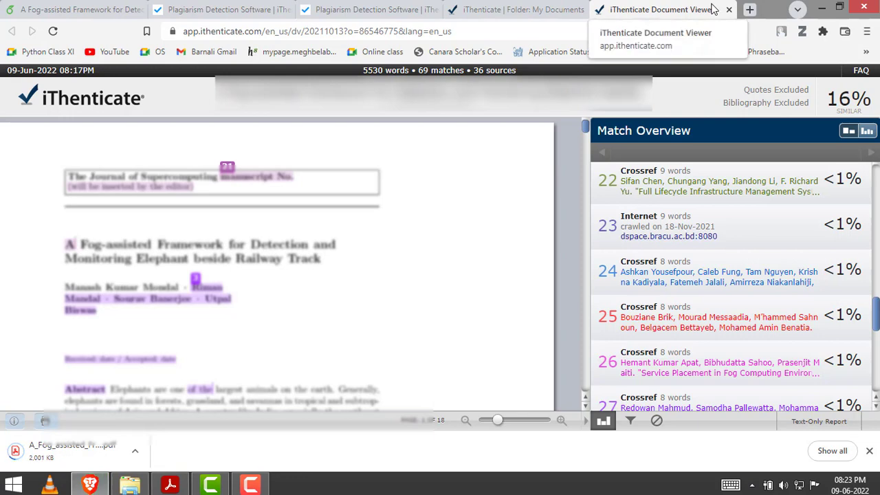
click(515, 8)
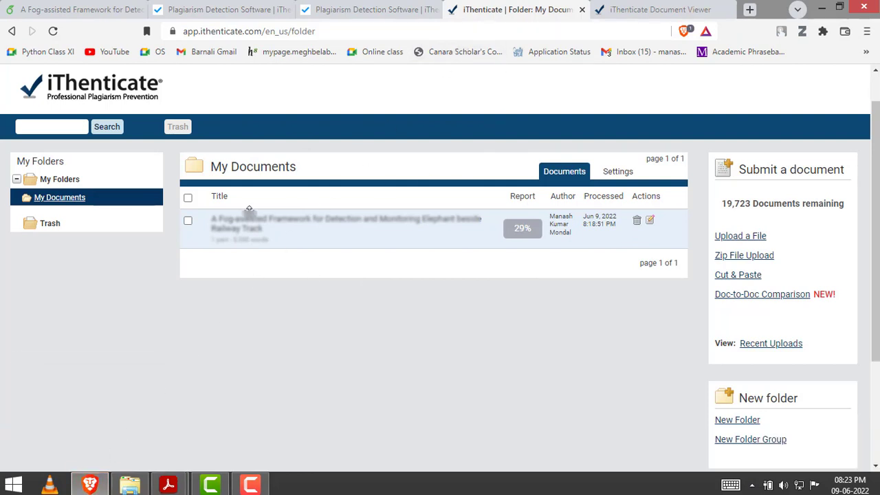
Move the paper from My Documents to the trash and view the Trash folder.
click(189, 222)
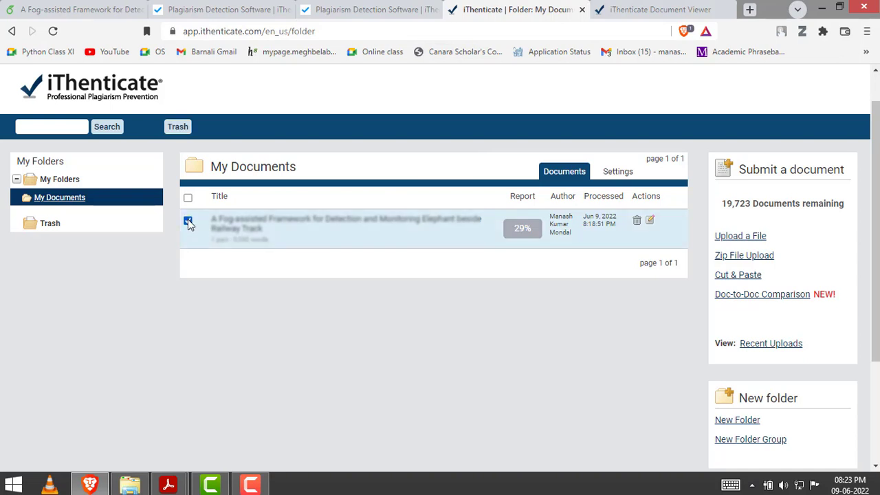
click(637, 224)
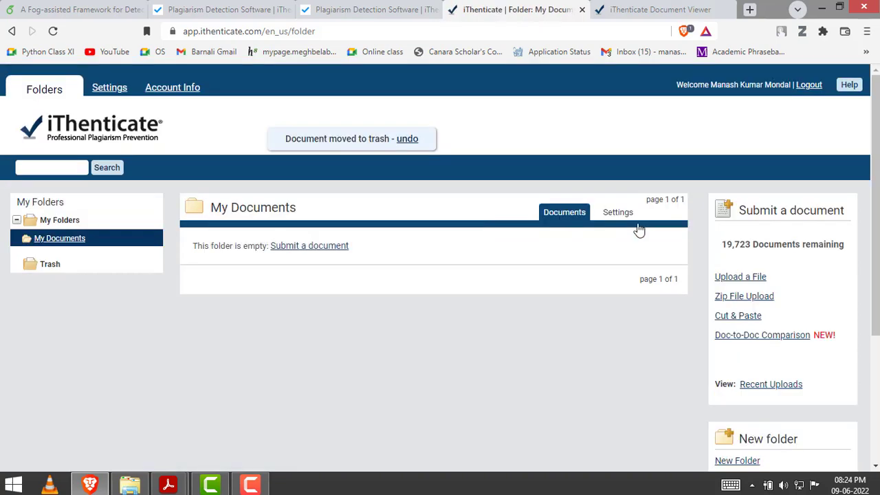
click(50, 267)
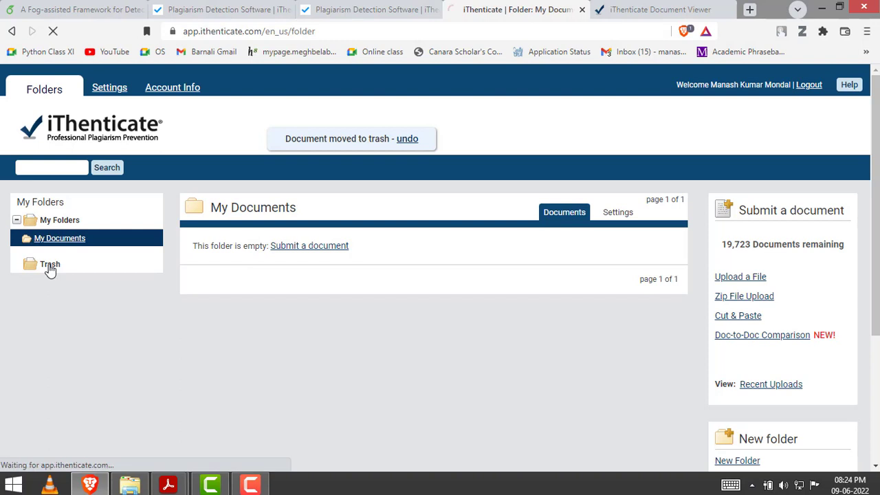